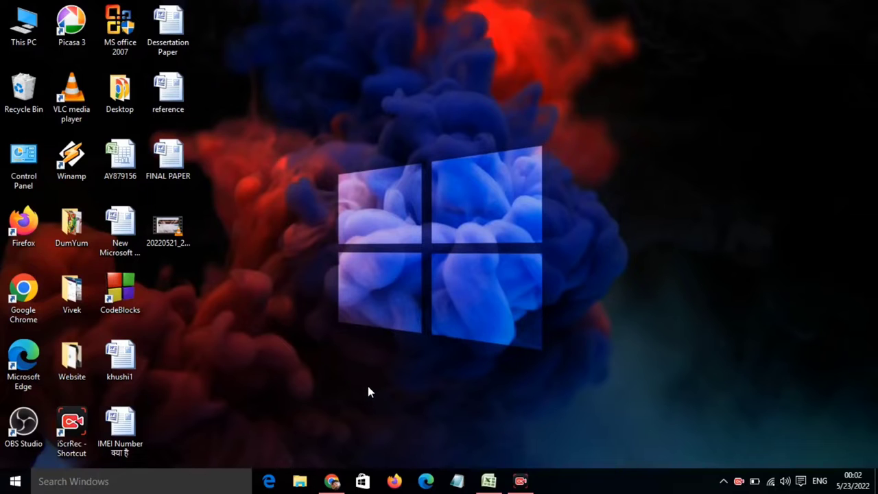
Close the Chrome window showing the YouTube channel page
left_click(334, 481)
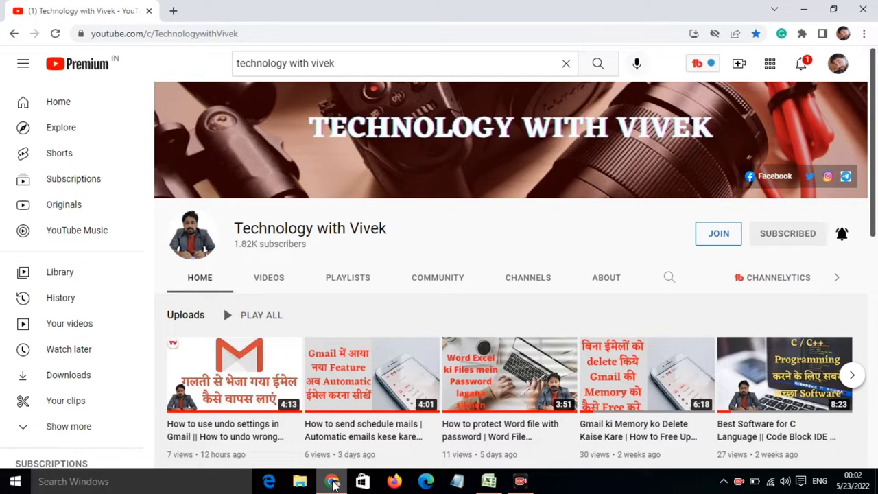
left_click(867, 15)
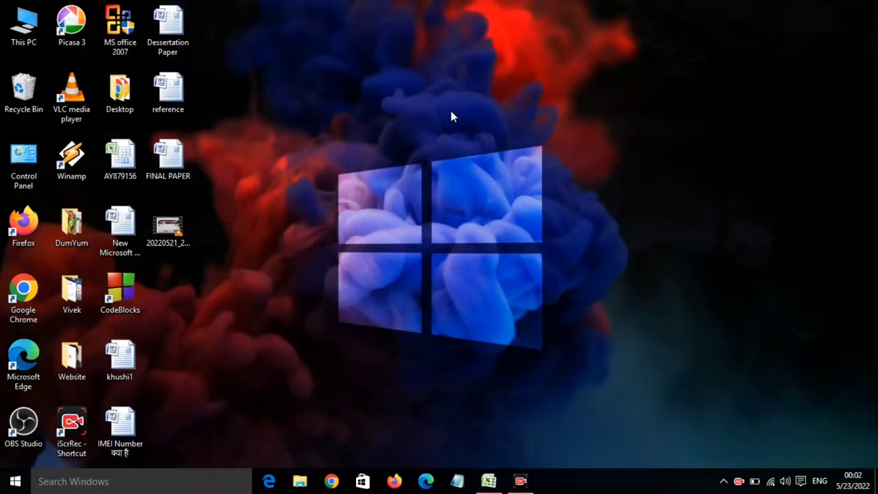
left_click(488, 481)
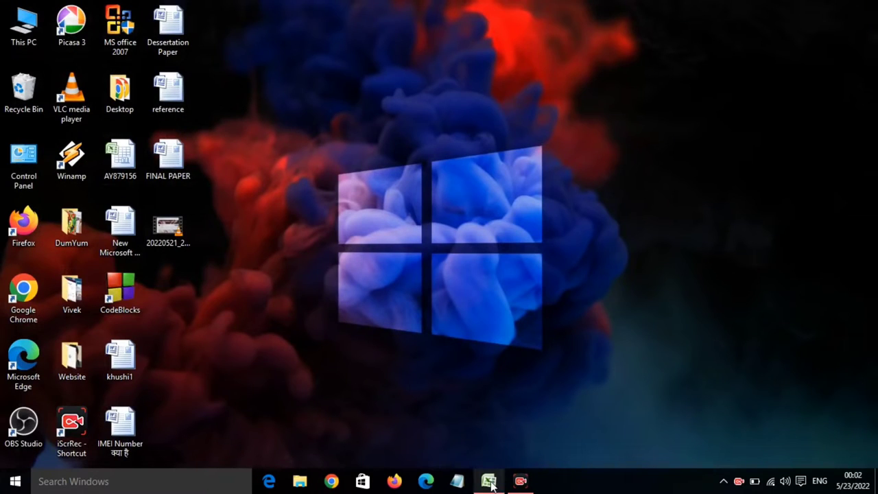
left_click(392, 157)
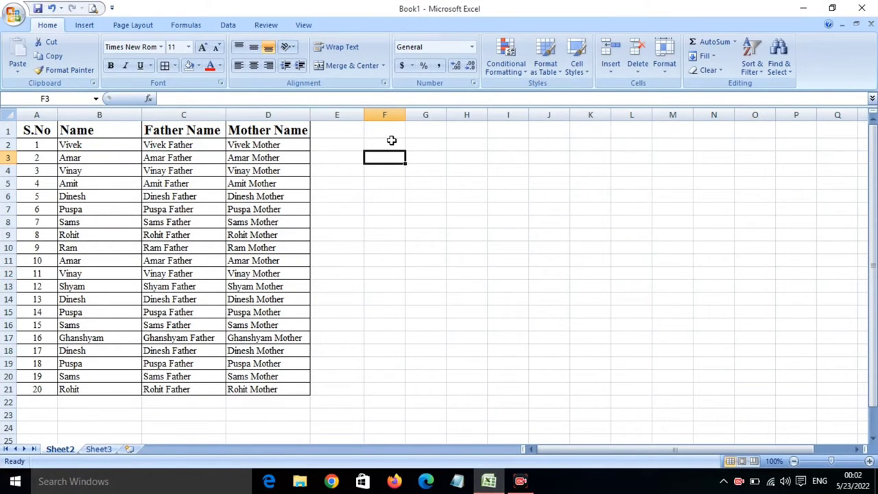
left_click(395, 142)
left_click(396, 132)
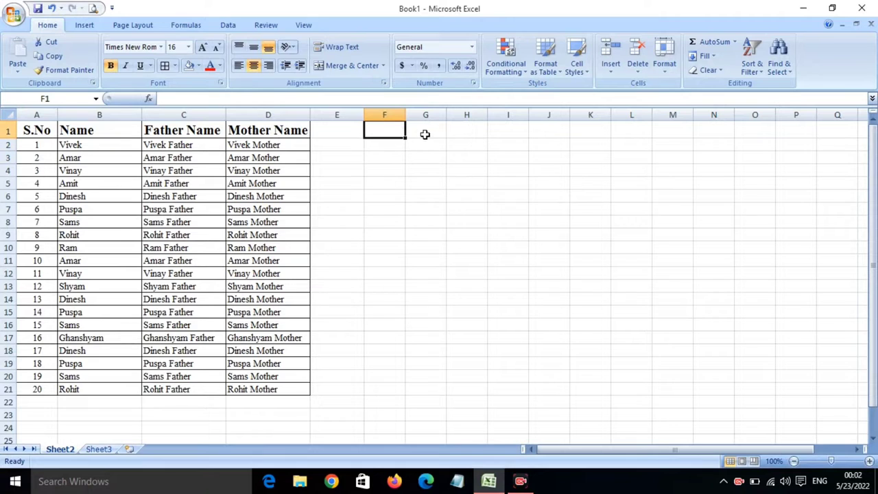
left_click(424, 134)
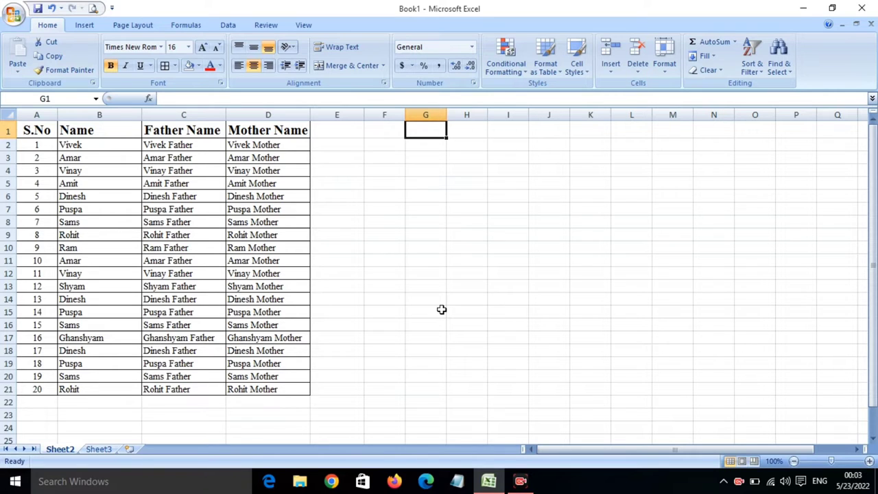
left_click(112, 146)
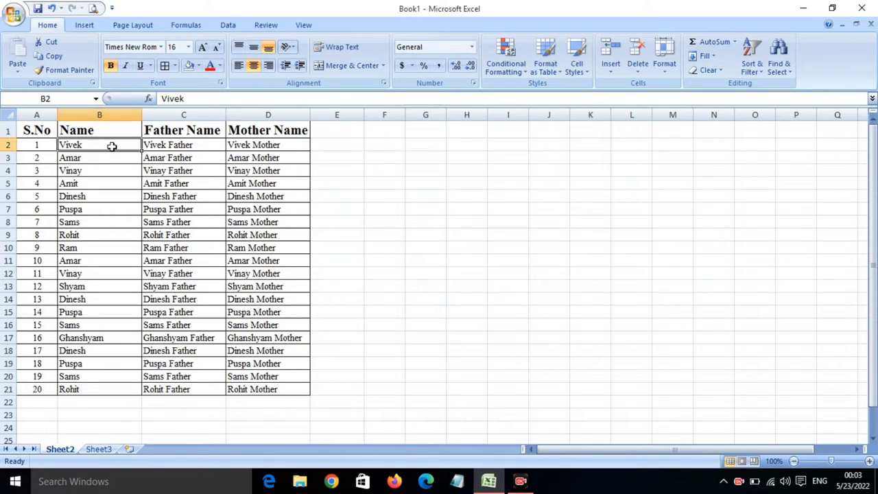
left_click_drag(112, 146, 235, 144)
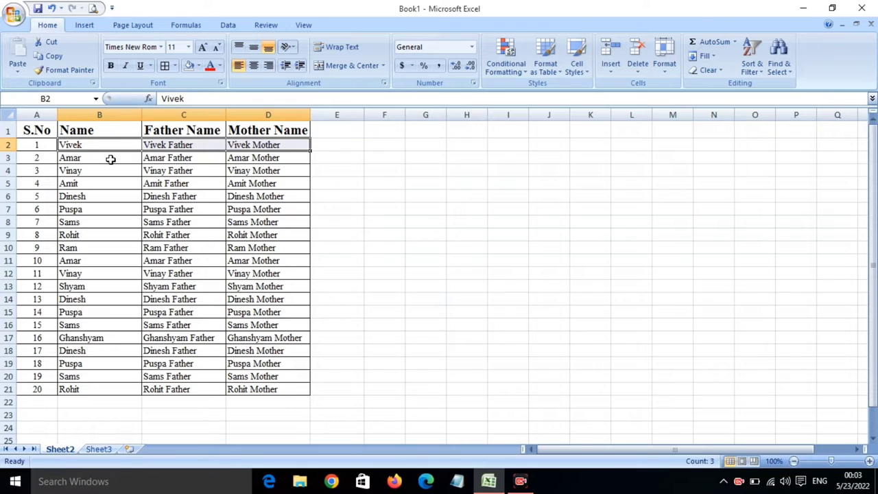
left_click_drag(110, 159, 233, 160)
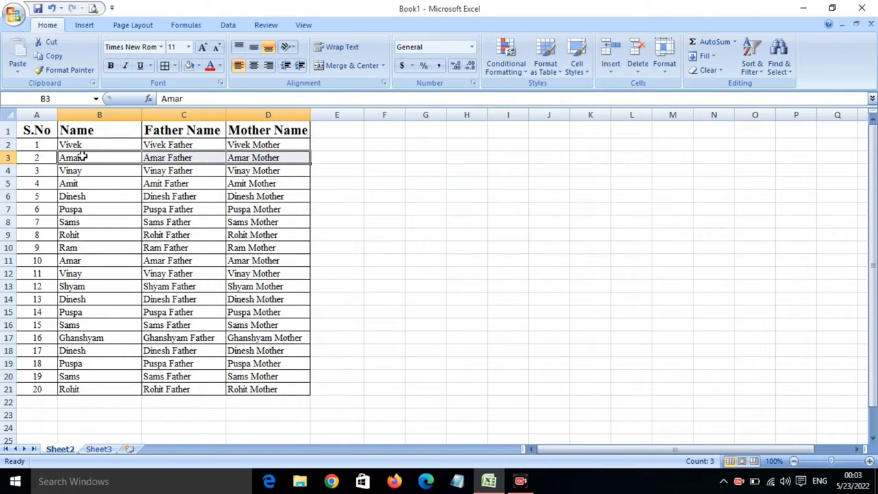
left_click(87, 261)
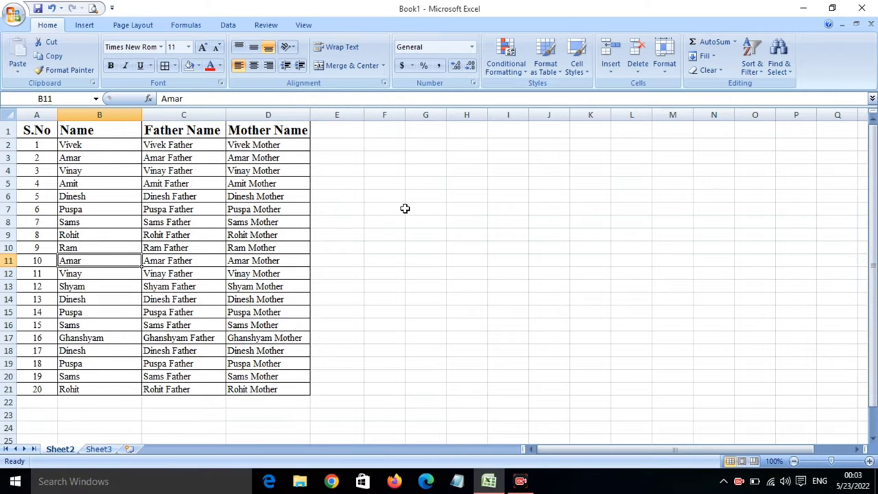
left_click(384, 194)
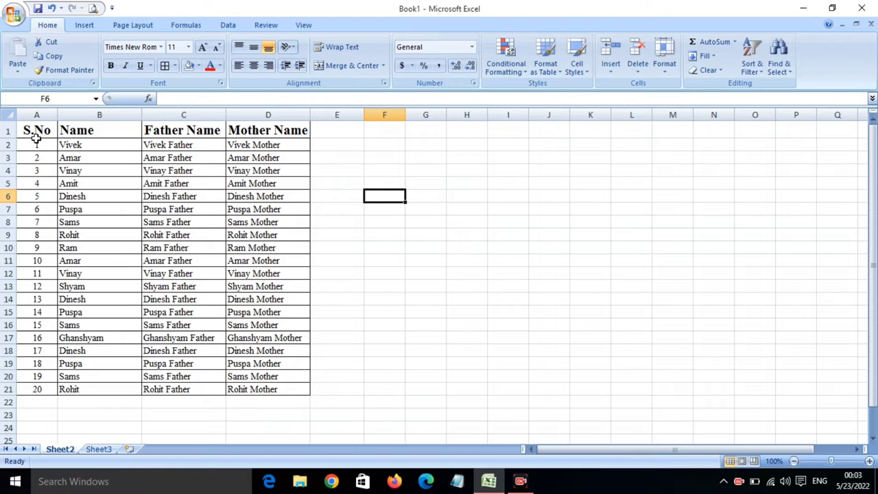
Highlight duplicate values in A1:D21 with Light Red Fill with Dark Red Text
mouse_move(38, 131)
left_mouse_down()
mouse_move(241, 297)
mouse_move(253, 383)
left_mouse_up()
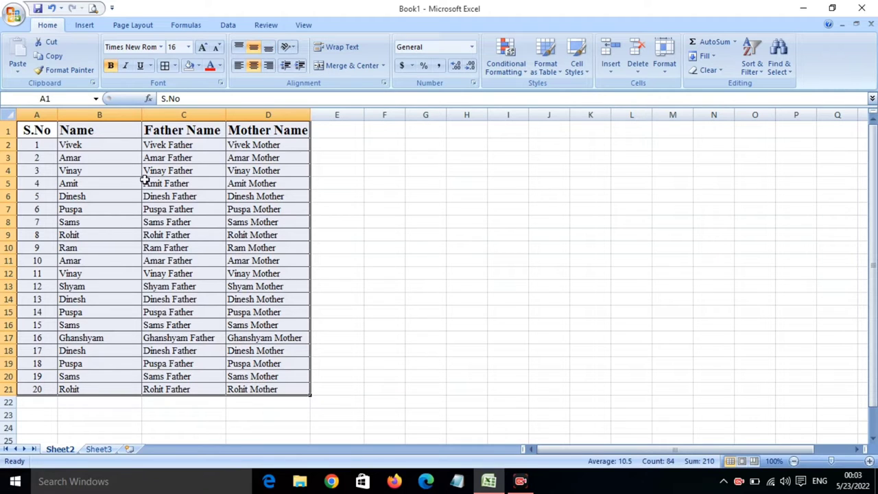
left_click(514, 67)
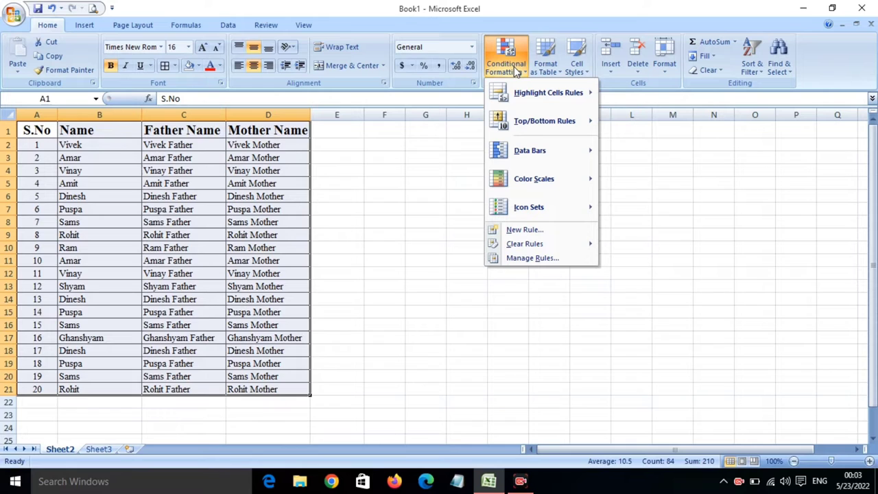
mouse_move(540, 98)
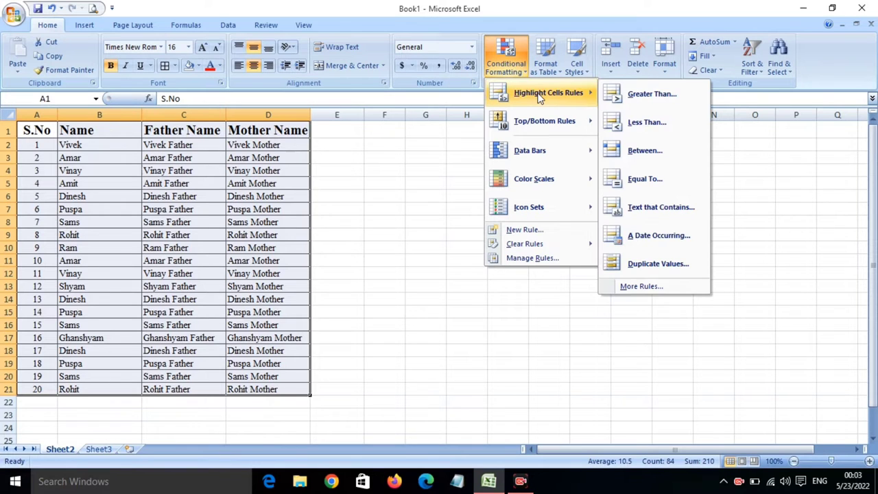
left_click(653, 267)
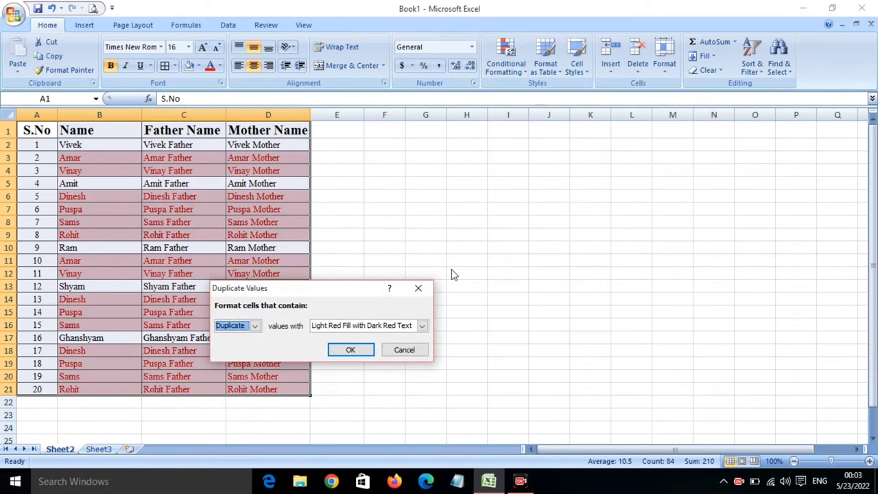
left_click_drag(339, 289, 582, 179)
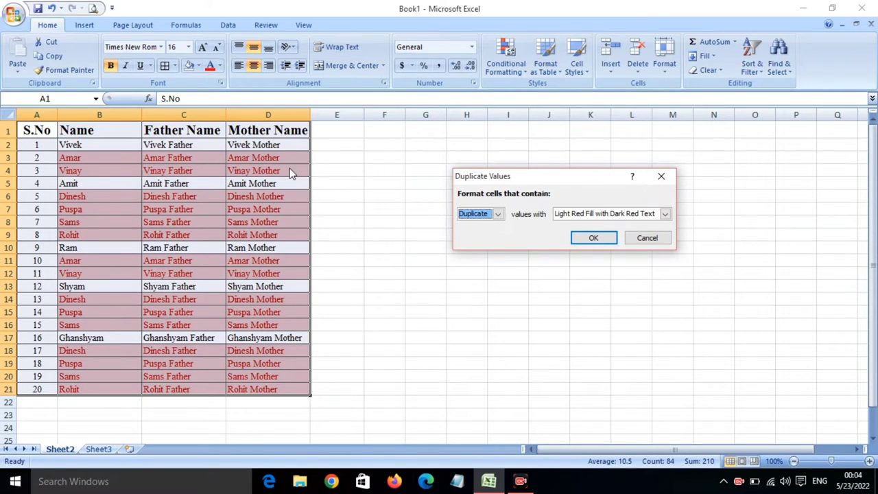
left_click(582, 238)
left_click(456, 221)
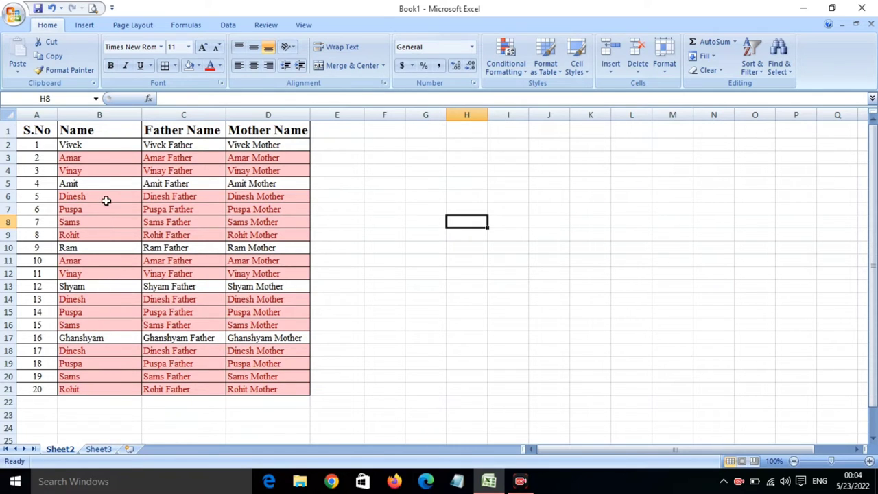
double_click(205, 196)
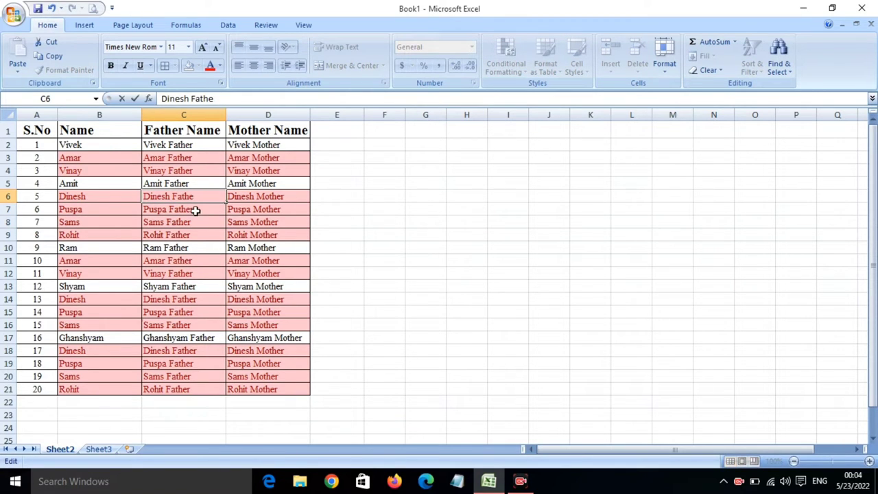
left_click(195, 210)
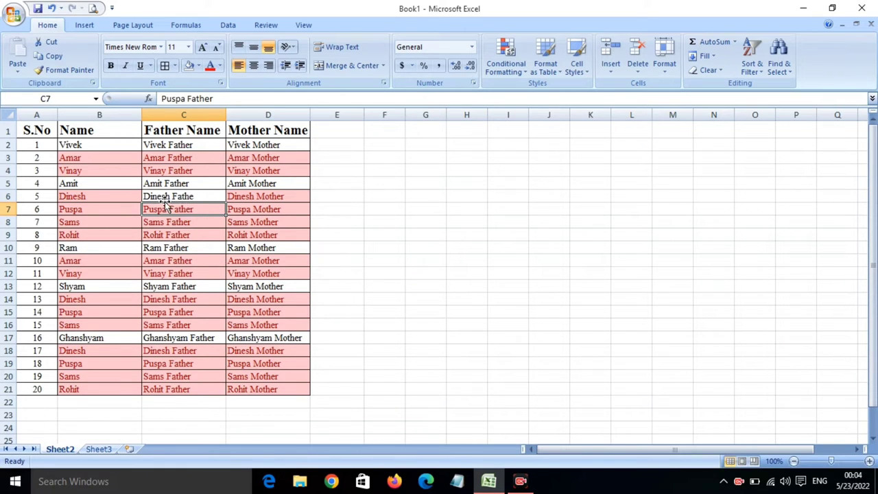
left_click(174, 197)
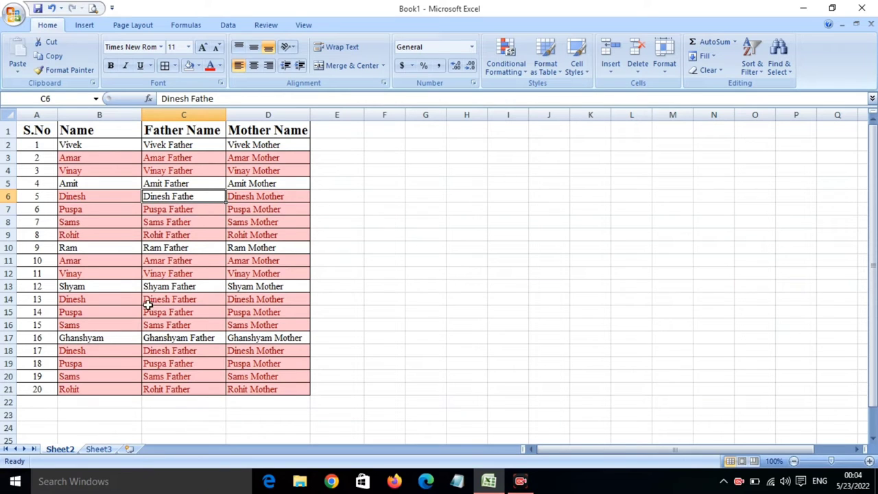
Correct the name in B8 from 'Sams' to 'Sam'
left_click(74, 222)
double_click(83, 223)
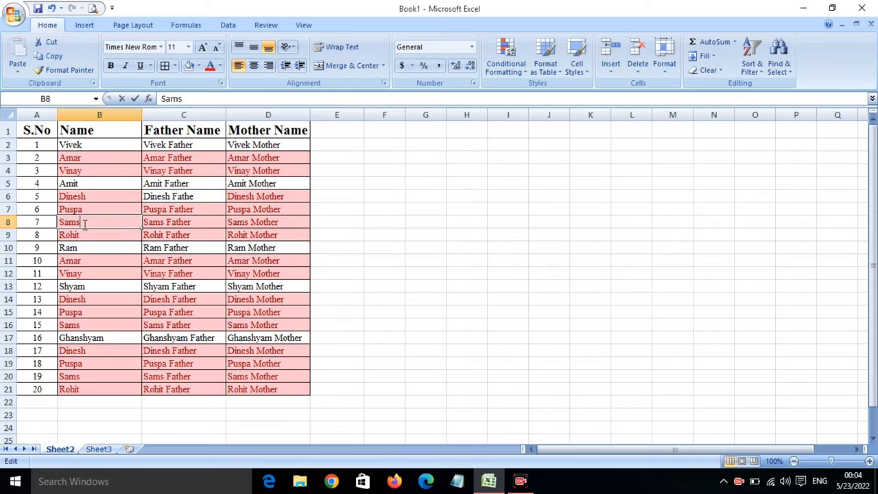
key("BackSpace")
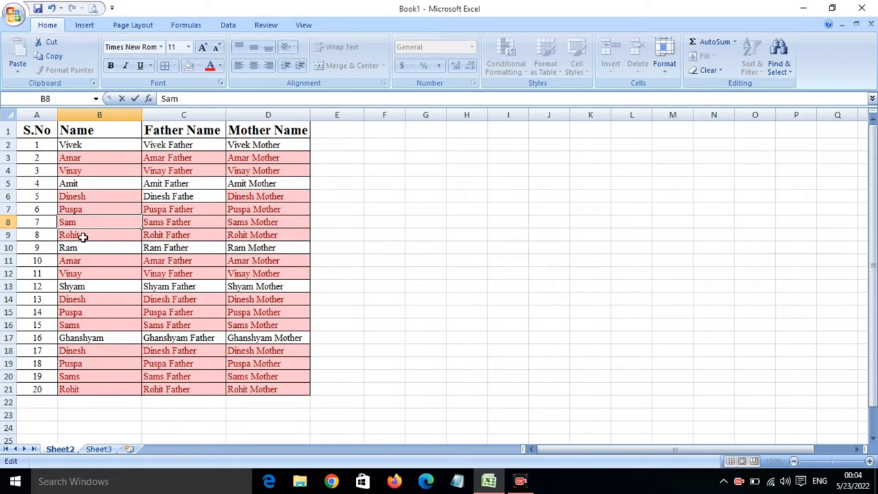
key("Return")
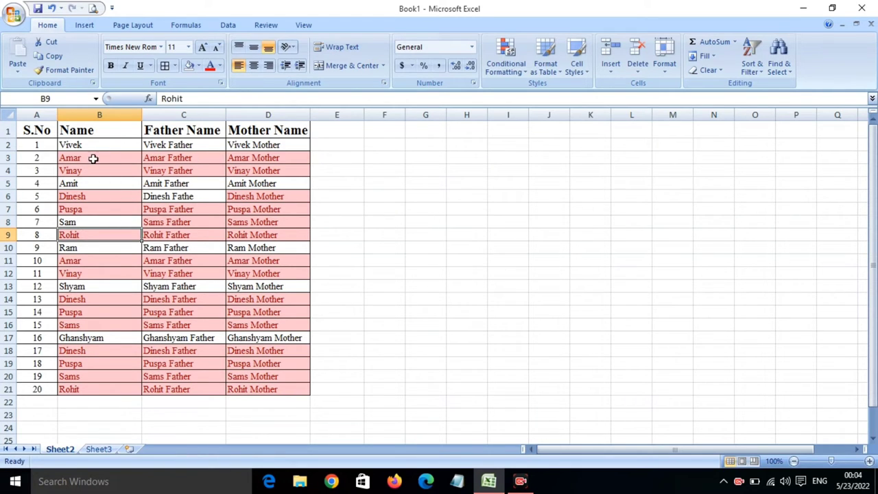
left_click(322, 248)
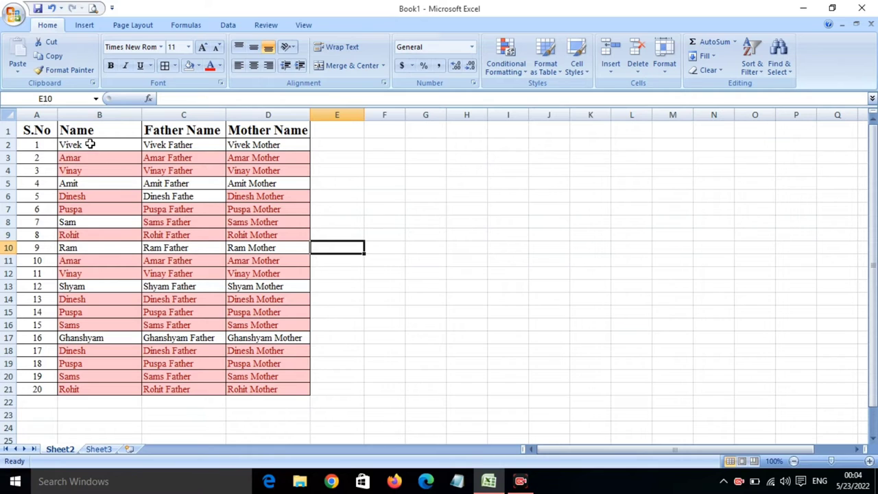
Give unique values in B2:D21 Green Fill with Dark Green Text via a Duplicate Values rule
left_click_drag(87, 145, 279, 388)
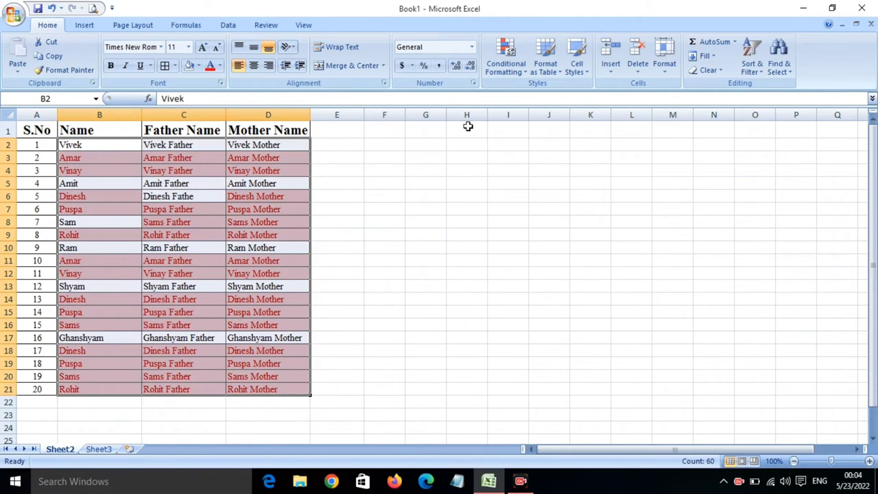
left_click(517, 72)
mouse_move(528, 91)
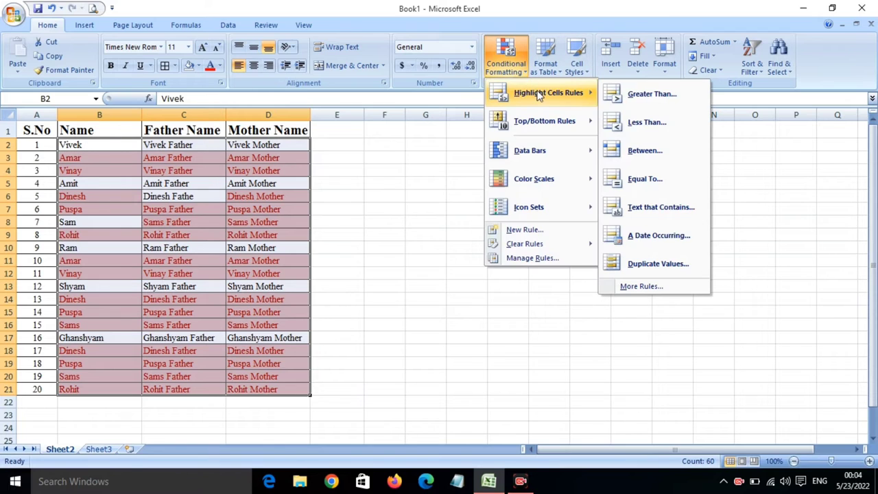
left_click(655, 264)
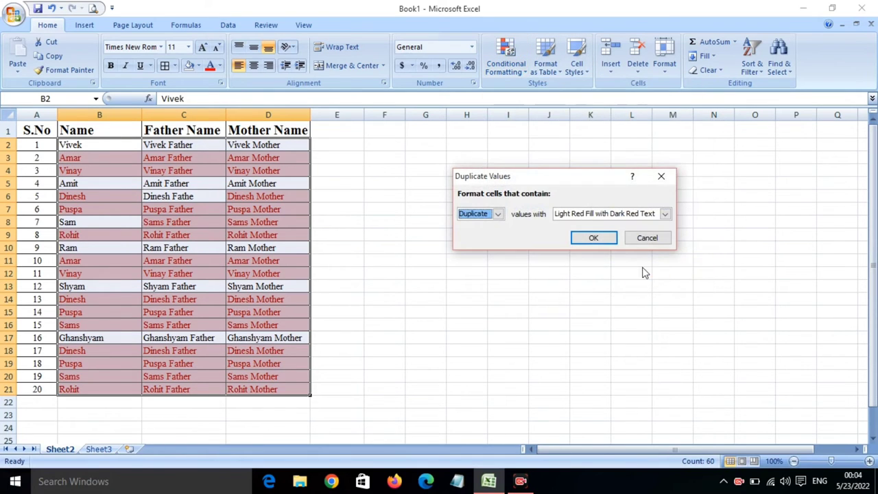
left_click(499, 215)
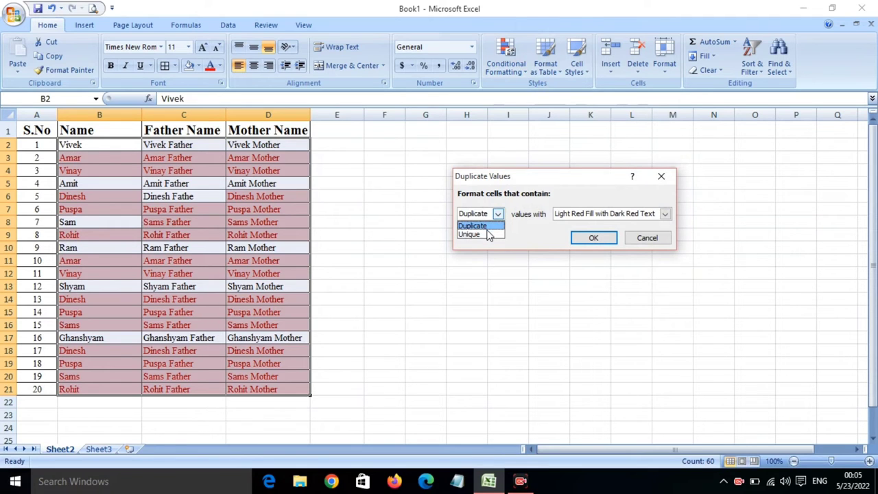
left_click(480, 234)
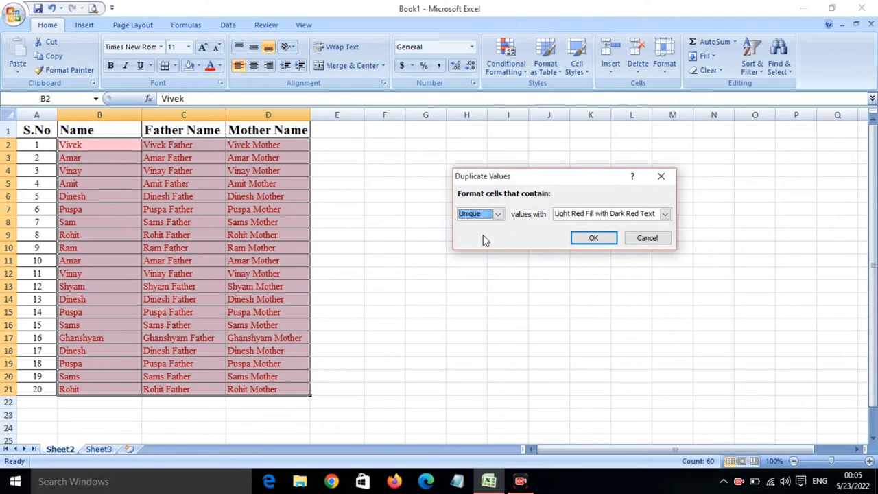
left_click(666, 215)
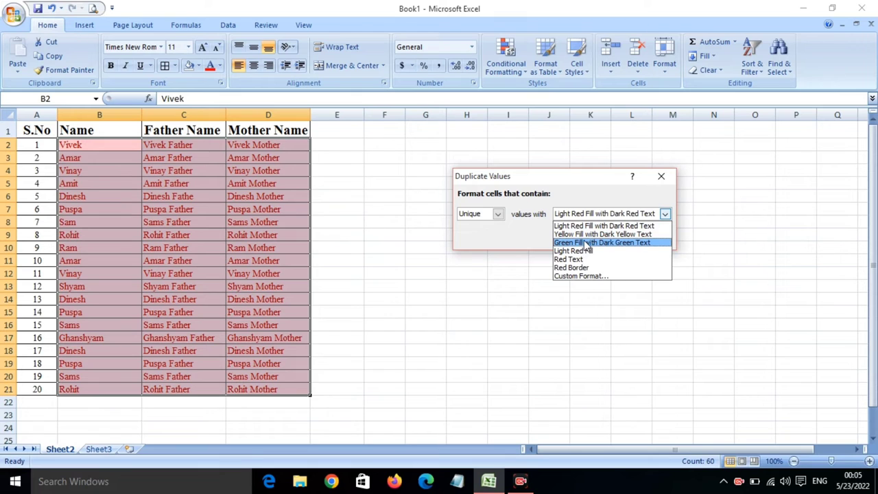
left_click(586, 243)
left_click(593, 238)
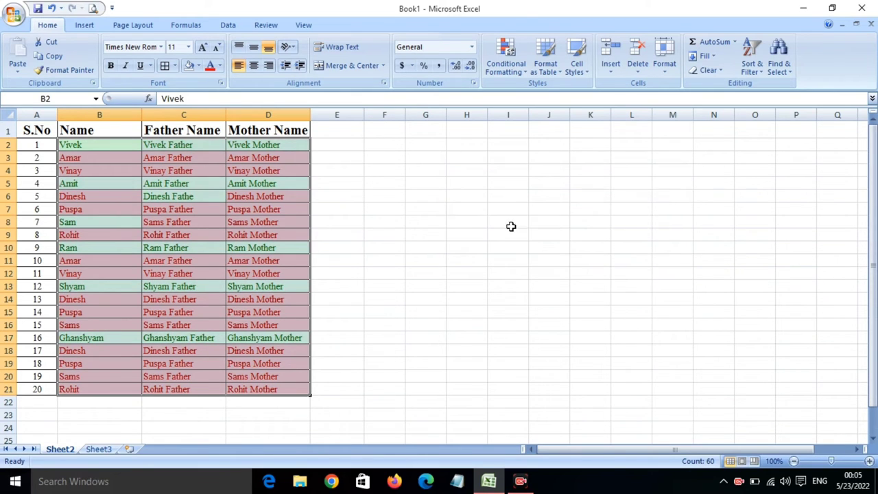
left_click(453, 209)
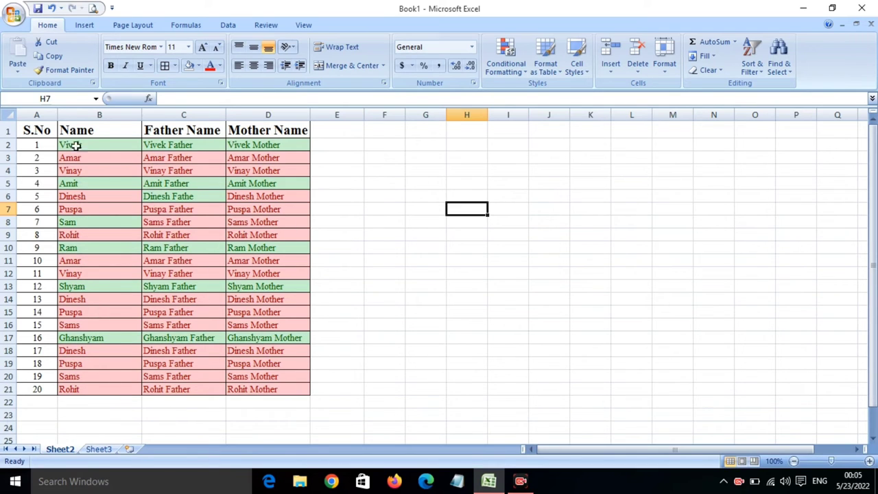
left_click(110, 163)
left_click_drag(110, 164, 265, 171)
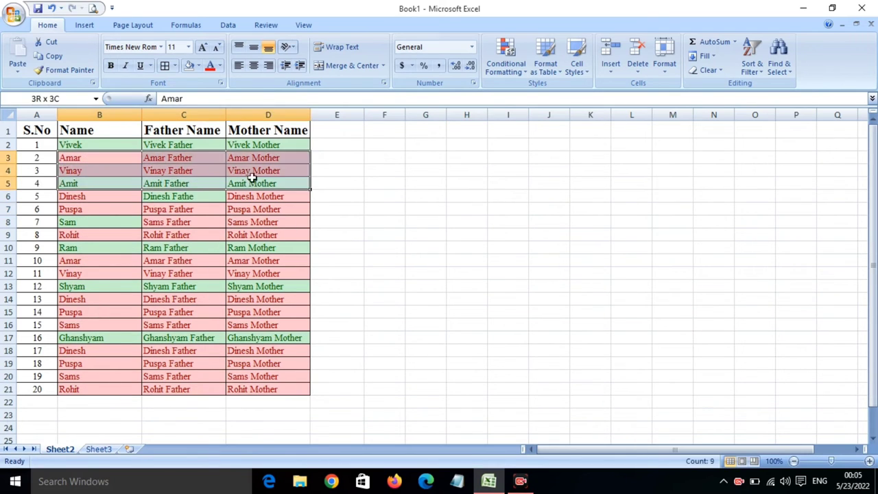
left_click(264, 171)
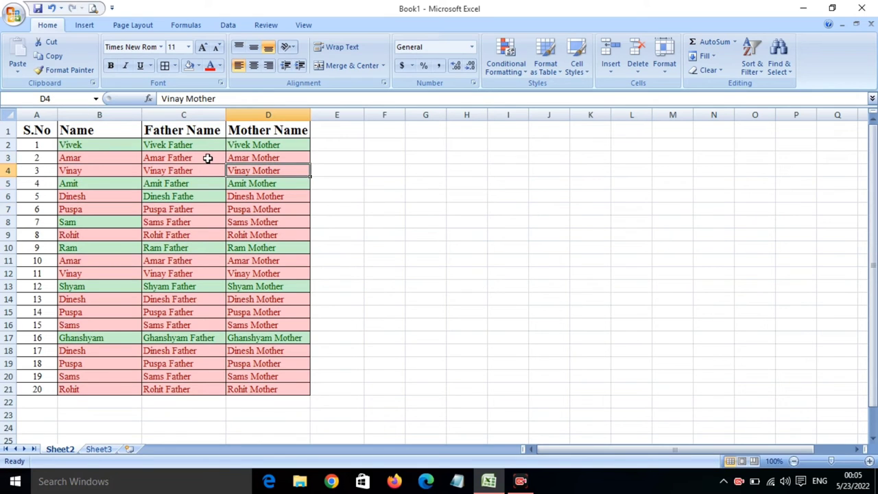
left_click_drag(102, 144, 289, 156)
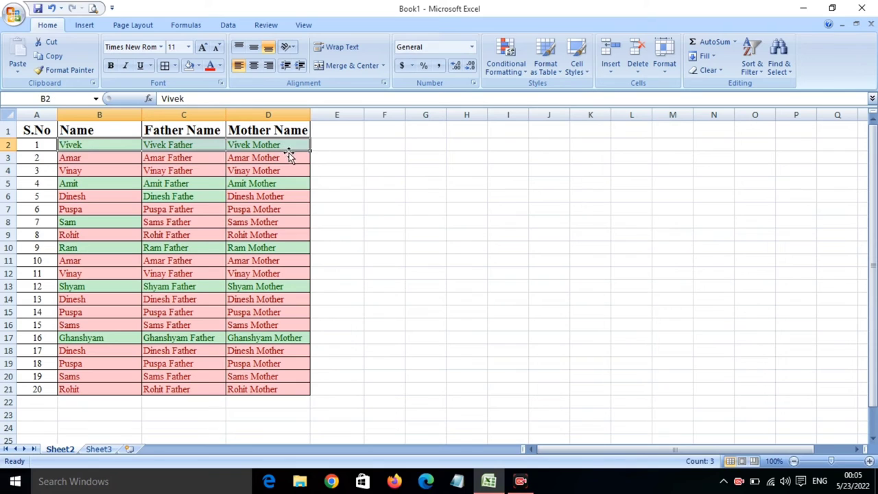
left_click(286, 160)
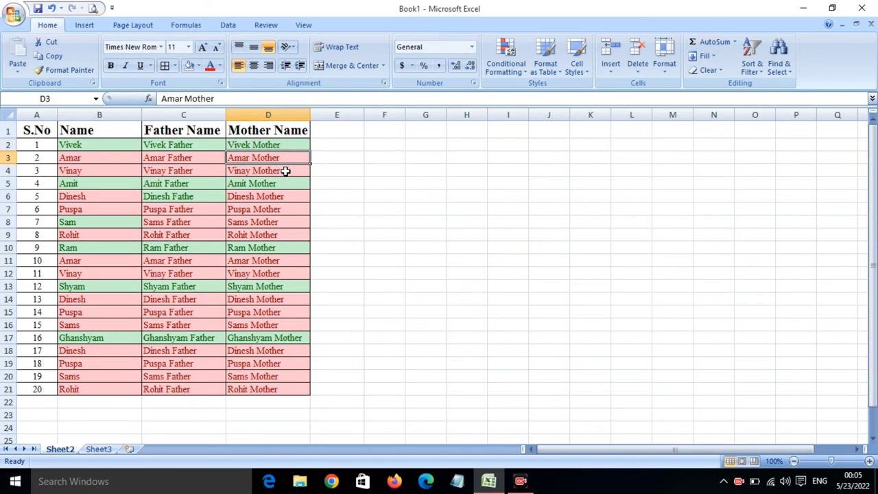
left_click(285, 171)
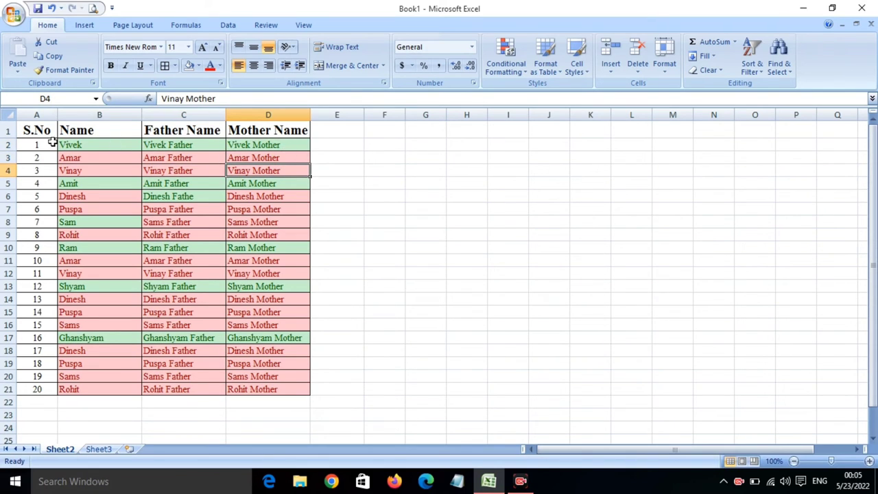
mouse_move(36, 131)
left_mouse_down()
mouse_move(262, 342)
mouse_move(259, 388)
left_mouse_up()
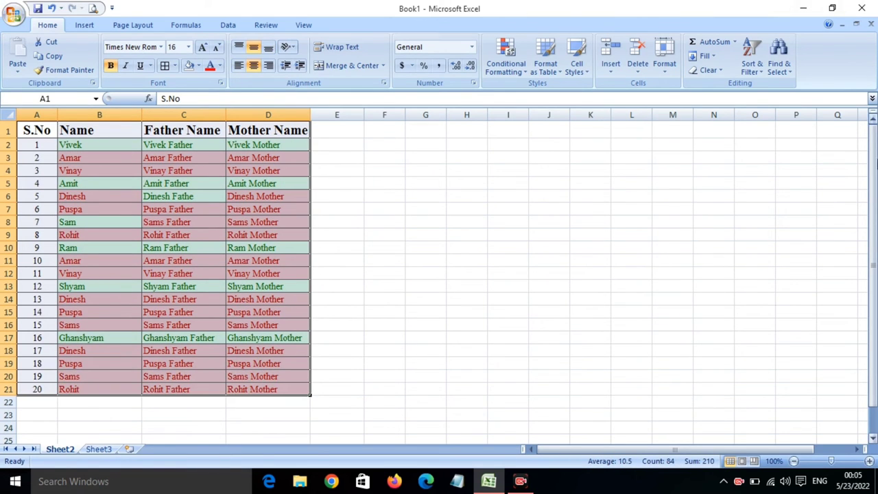
left_click_drag(875, 162, 875, 180)
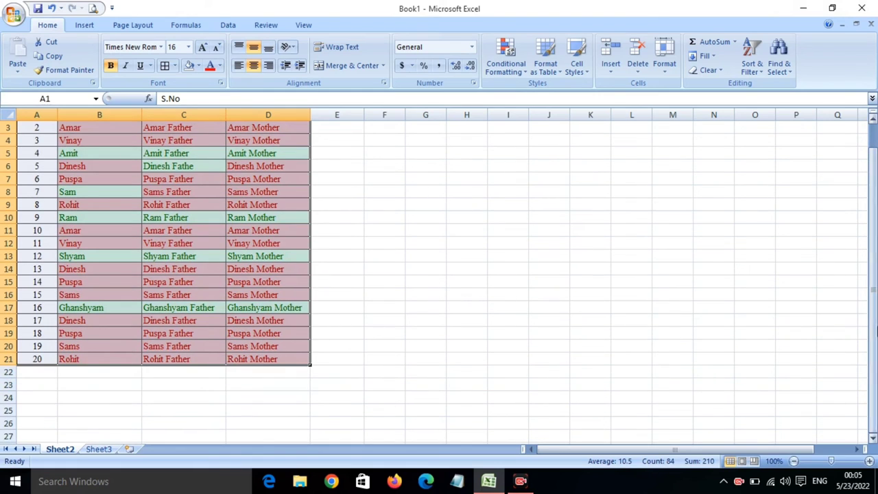
left_click_drag(875, 331, 868, 322)
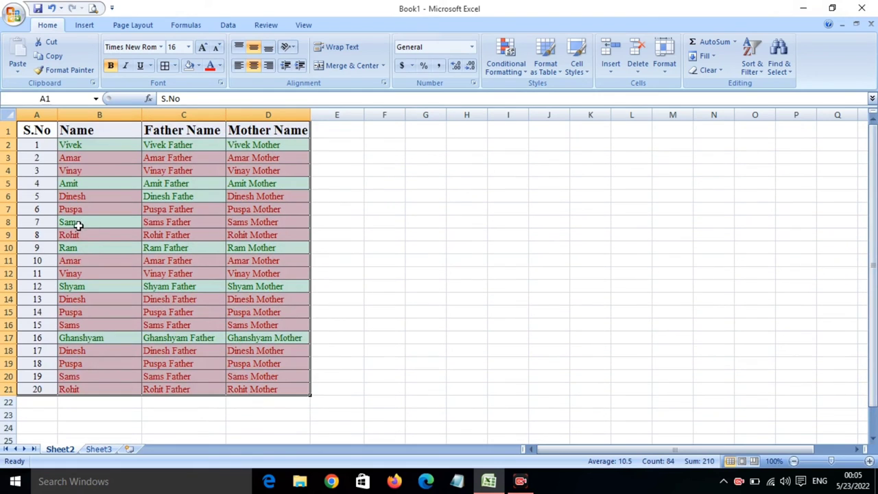